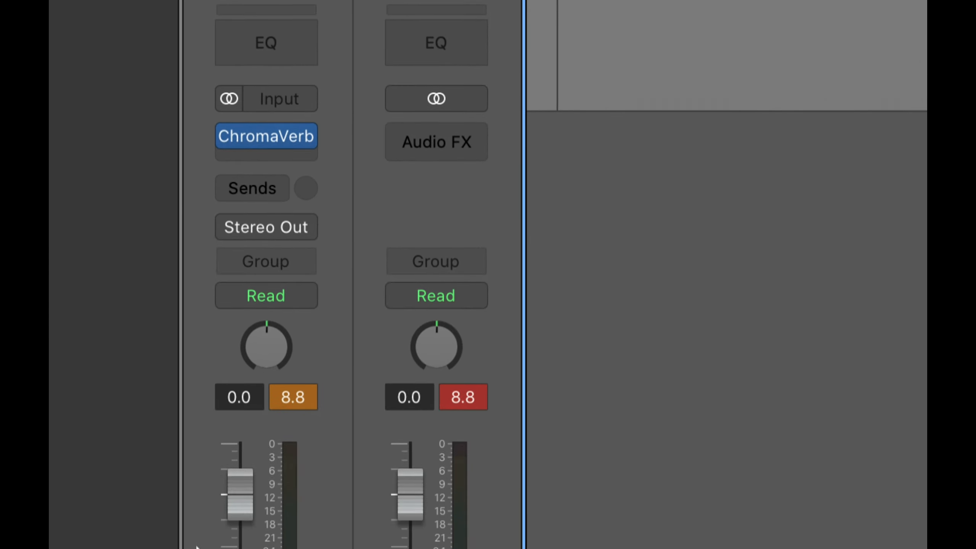
Add a send to Bus 5 on the drum loop channel.
{"action": "mouse_move", "coordinate": [228, 142]}
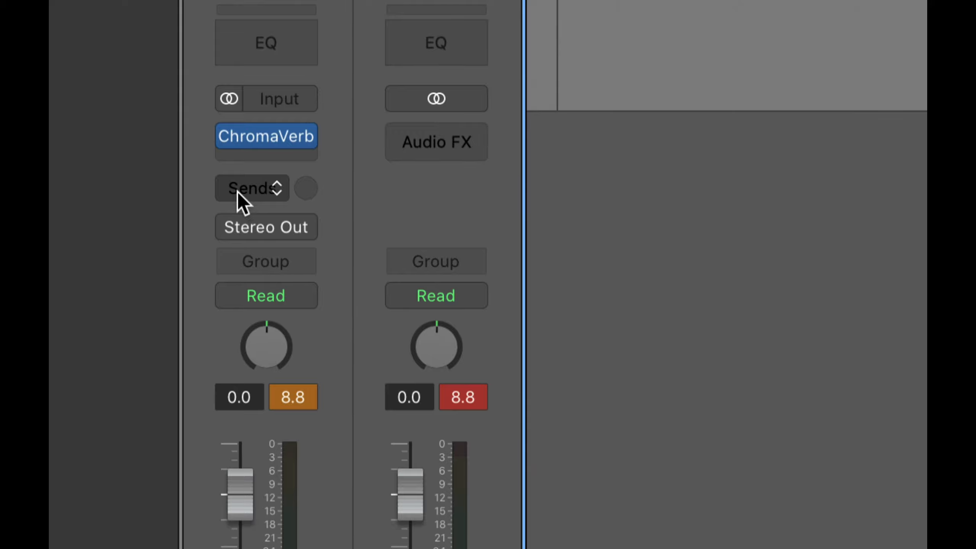
{"action": "left_click", "coordinate": [273, 189]}
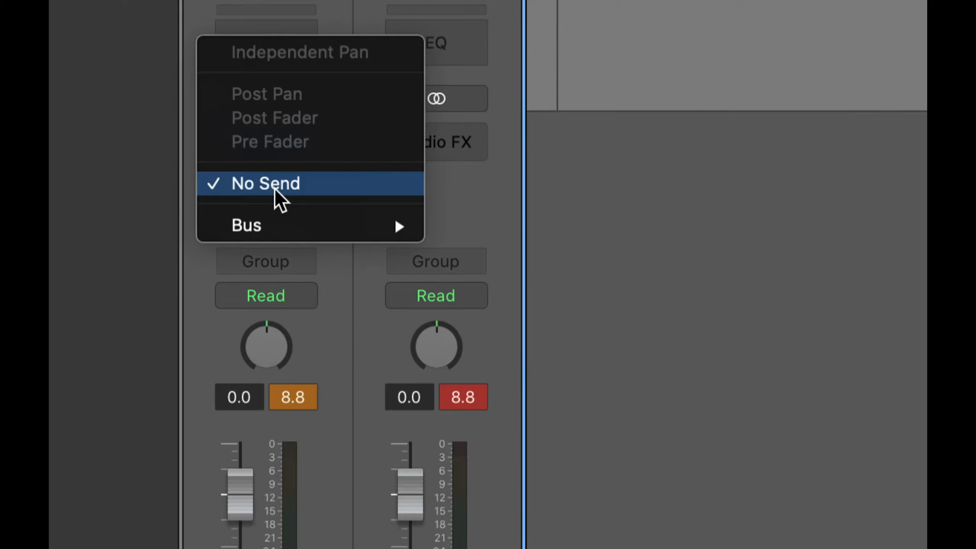
{"action": "mouse_move", "coordinate": [279, 227]}
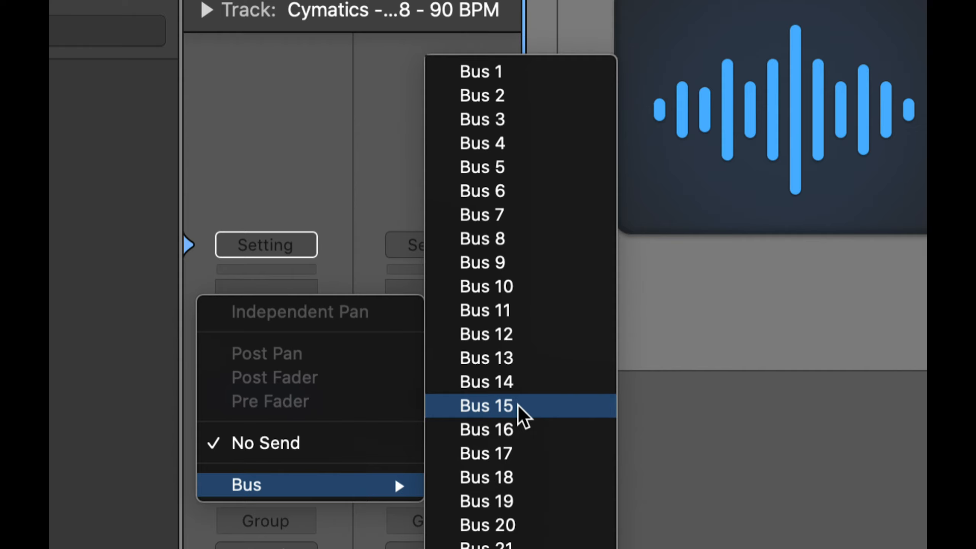
{"action": "left_click", "coordinate": [526, 169]}
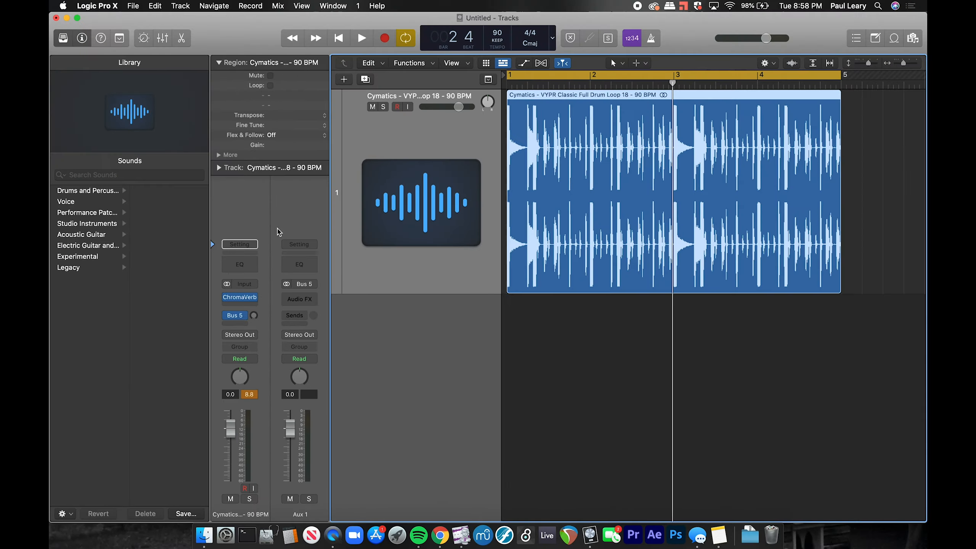
Open the mixer and move the ChromaVerb effect from the drum loop channel to the Aux 1 channel.
{"action": "key", "text": "super+2"}
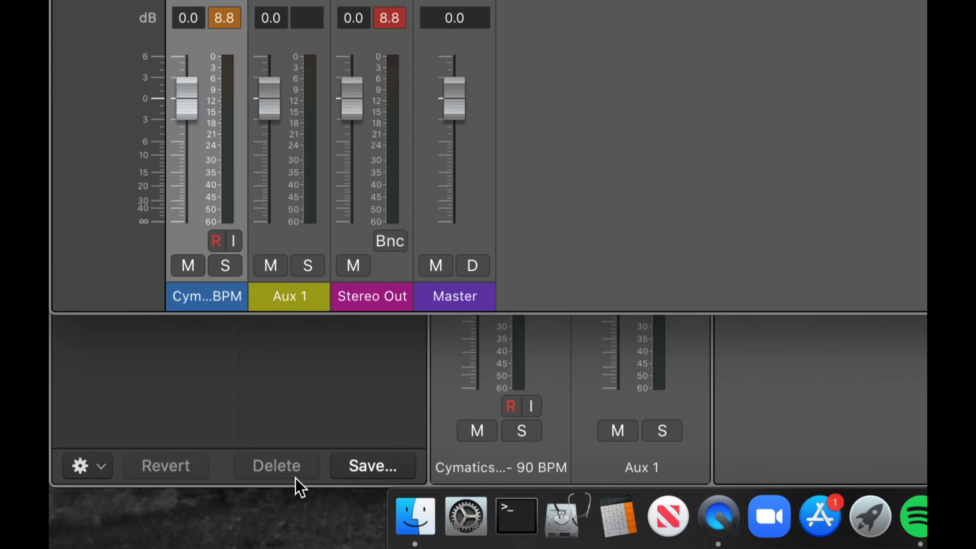
{"action": "left_click", "coordinate": [301, 290]}
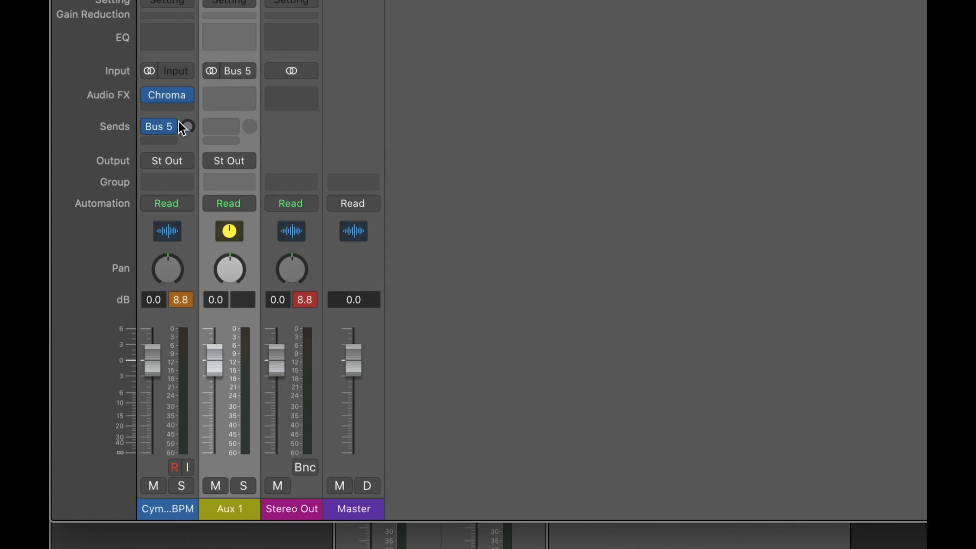
{"action": "mouse_move", "coordinate": [169, 97]}
{"action": "left_click_drag", "start_coordinate": [167, 94], "coordinate": [233, 95]}
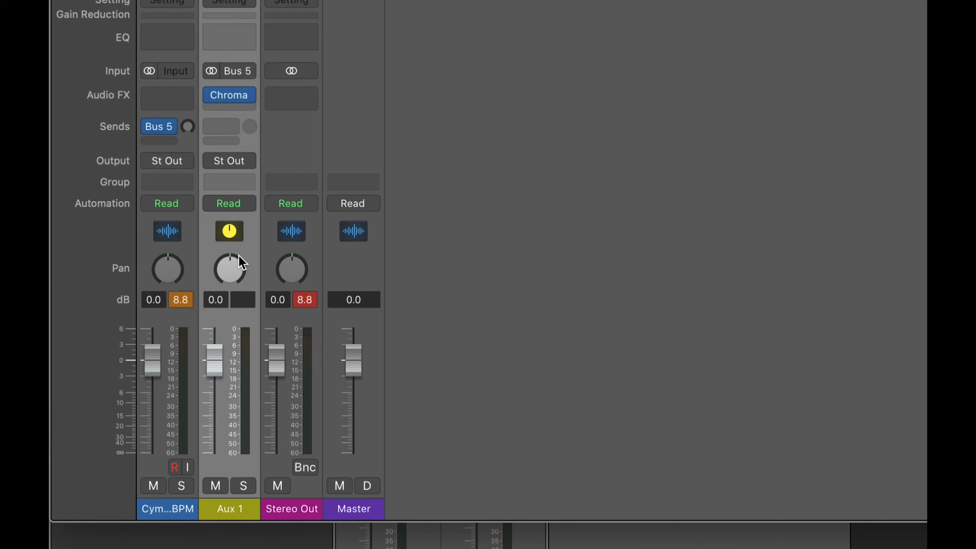
Rename the Aux 1 channel as DrumVerb.
{"action": "double_click", "coordinate": [227, 509]}
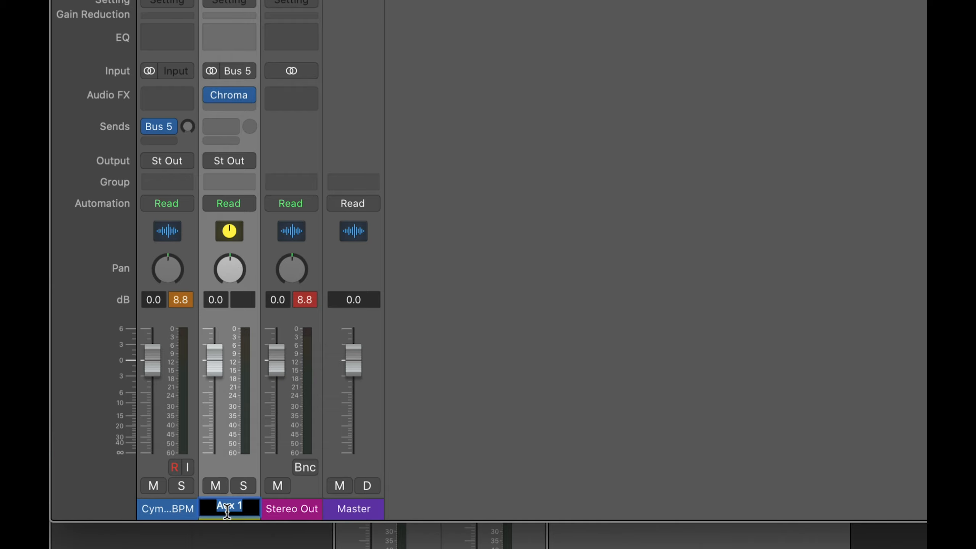
{"action": "type", "text": "Drum Verb"}
{"action": "key", "text": "Return"}
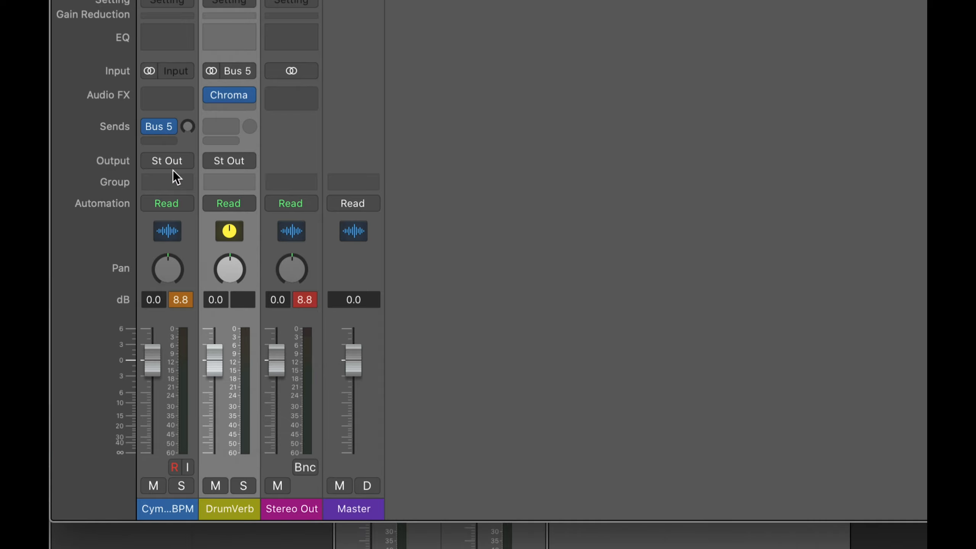
Check which bus the drum loop channel's send is assigned to, leaving the assignment as it is.
{"action": "left_click", "coordinate": [169, 126]}
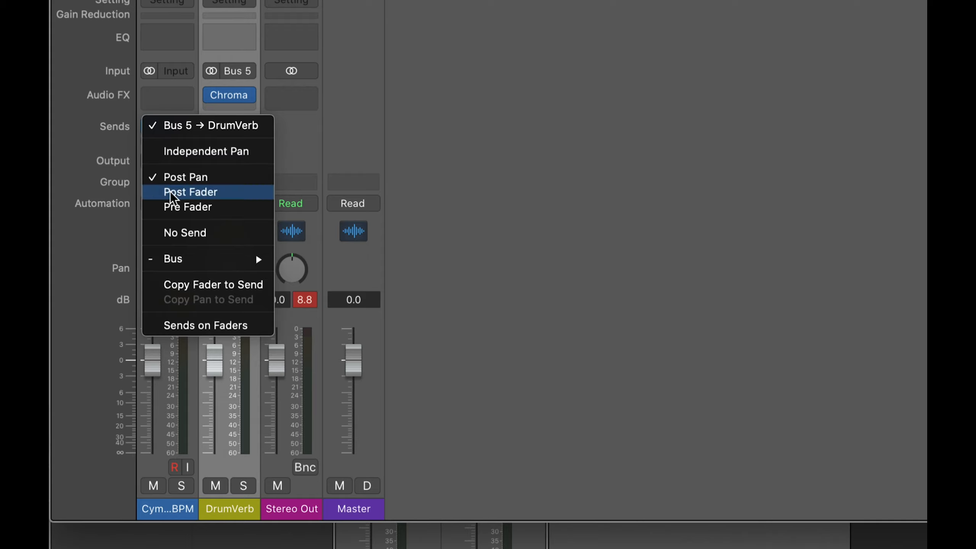
{"action": "mouse_move", "coordinate": [180, 260]}
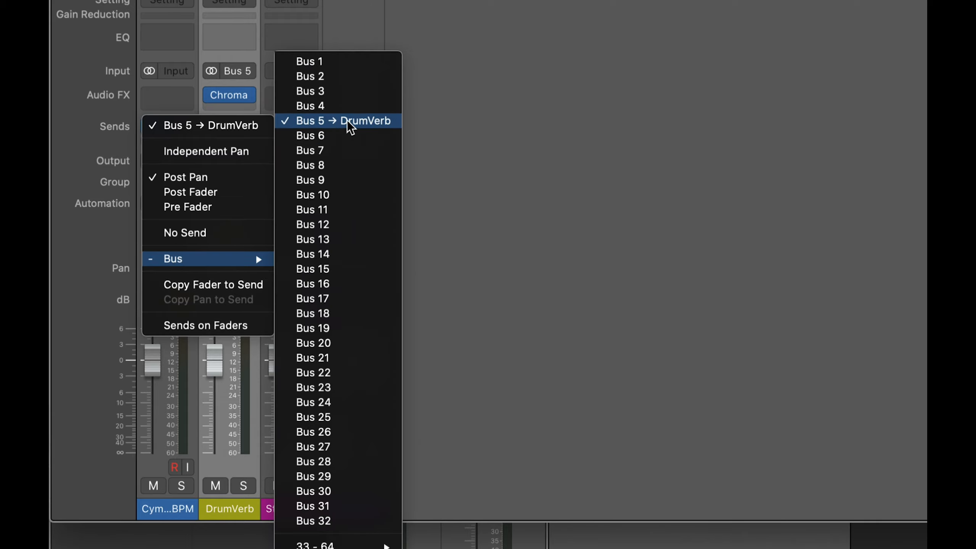
{"action": "left_click", "coordinate": [436, 170]}
{"action": "mouse_move", "coordinate": [238, 97]}
Lower the drum loop channel's volume to -1.5 dB and the DrumVerb channel's volume to -1.4 dB.
{"action": "left_click_drag", "start_coordinate": [188, 128], "coordinate": [176, 187]}
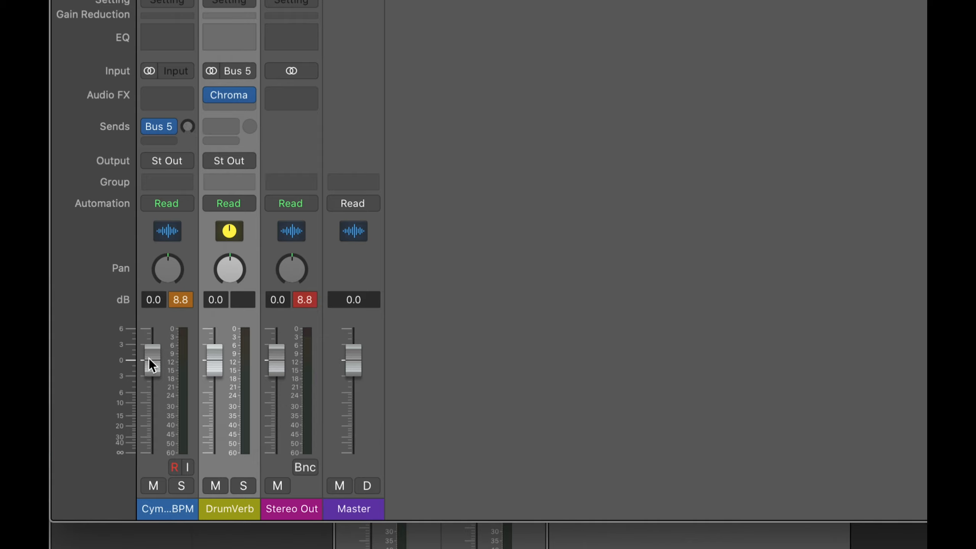
{"action": "left_click_drag", "start_coordinate": [148, 358], "coordinate": [148, 366]}
{"action": "left_click_drag", "start_coordinate": [214, 359], "coordinate": [215, 367]}
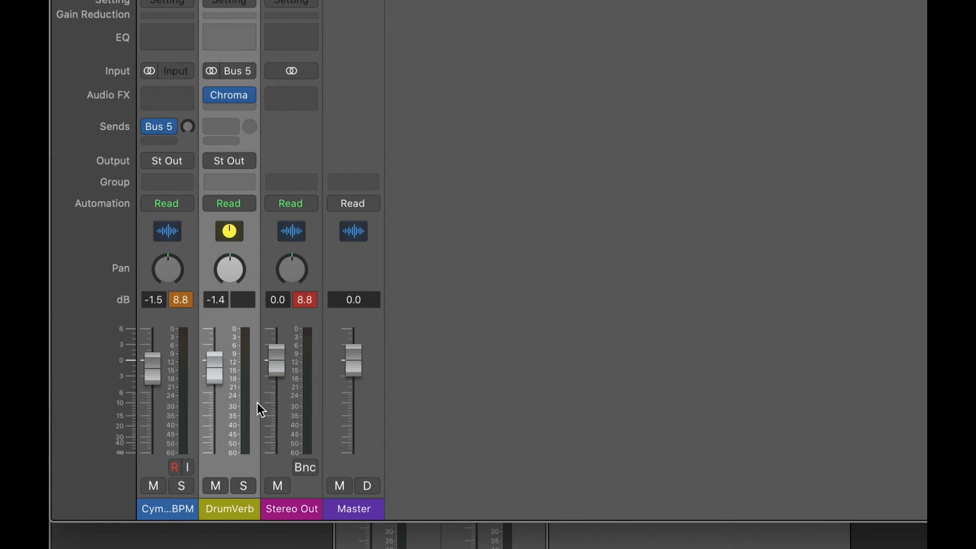
Play the drum loop and raise its Bus 5 send level to blend in the reverb.
{"action": "key", "text": "space"}
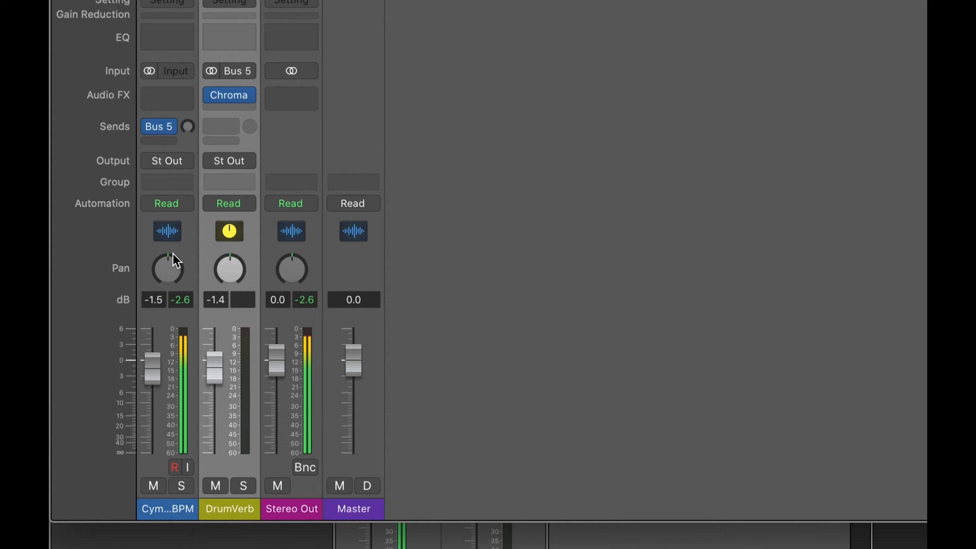
{"action": "left_click_drag", "start_coordinate": [187, 127], "coordinate": [188, 109]}
{"action": "left_click_drag", "start_coordinate": [185, 61], "coordinate": [186, 54]}
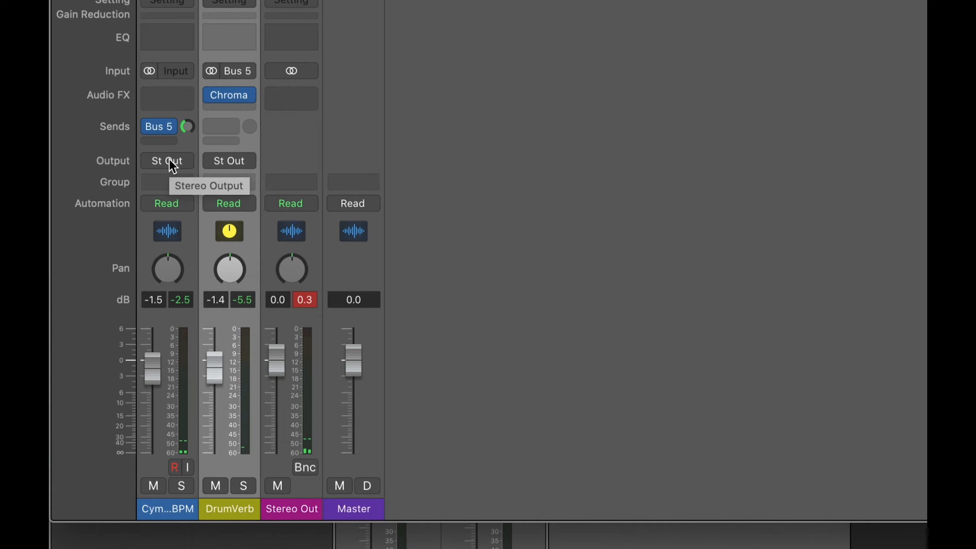
{"action": "left_click_drag", "start_coordinate": [186, 125], "coordinate": [186, 125]}
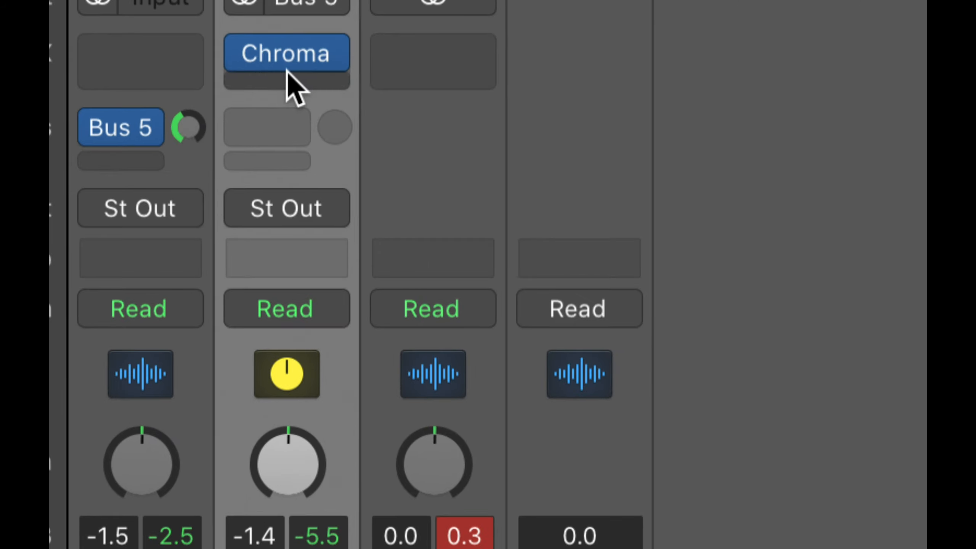
Examine the ChromaVerb dry and wet settings on the DrumVerb channel, then close the plug-in.
{"action": "scroll", "coordinate": [285, 96], "scroll_direction": "up", "scroll_amount": 5}
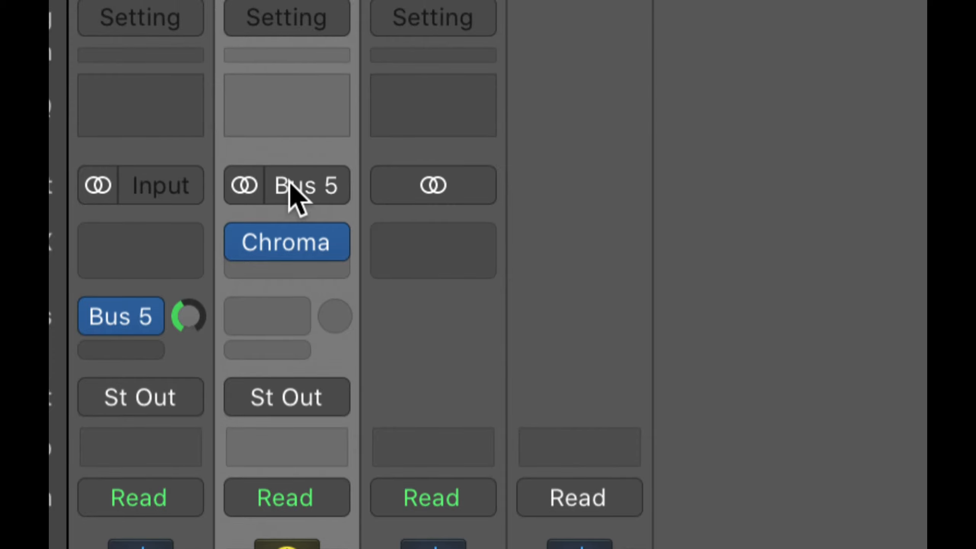
{"action": "mouse_move", "coordinate": [277, 250]}
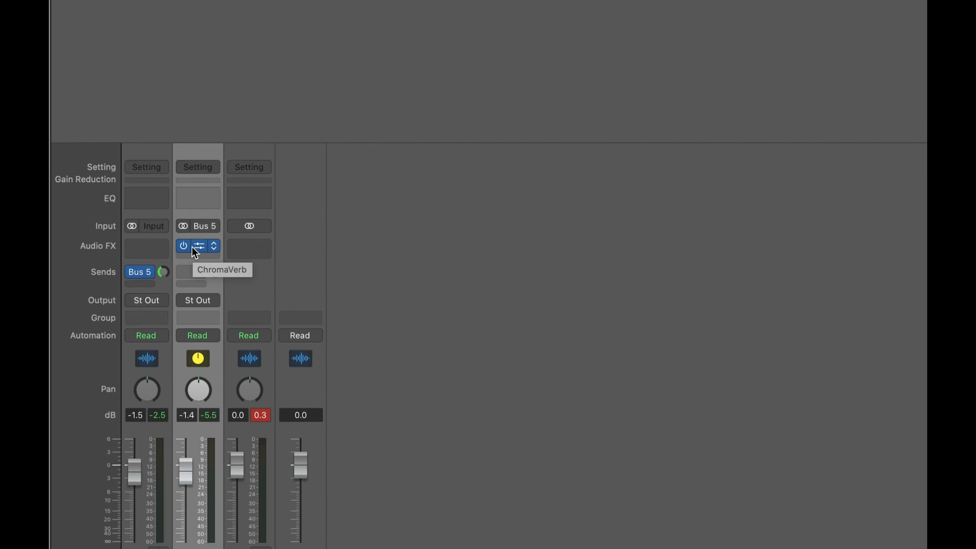
{"action": "left_click", "coordinate": [198, 248]}
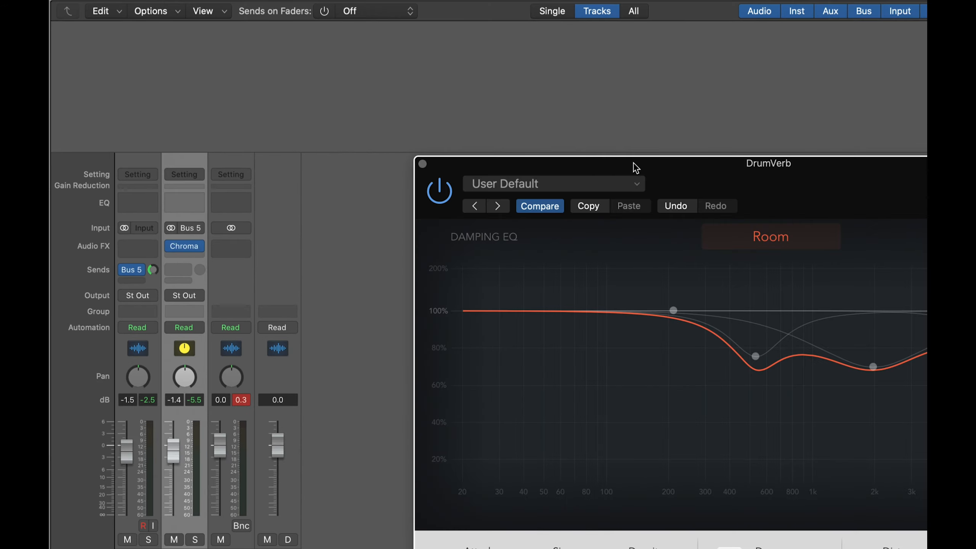
{"action": "left_click_drag", "start_coordinate": [636, 168], "coordinate": [395, 29]}
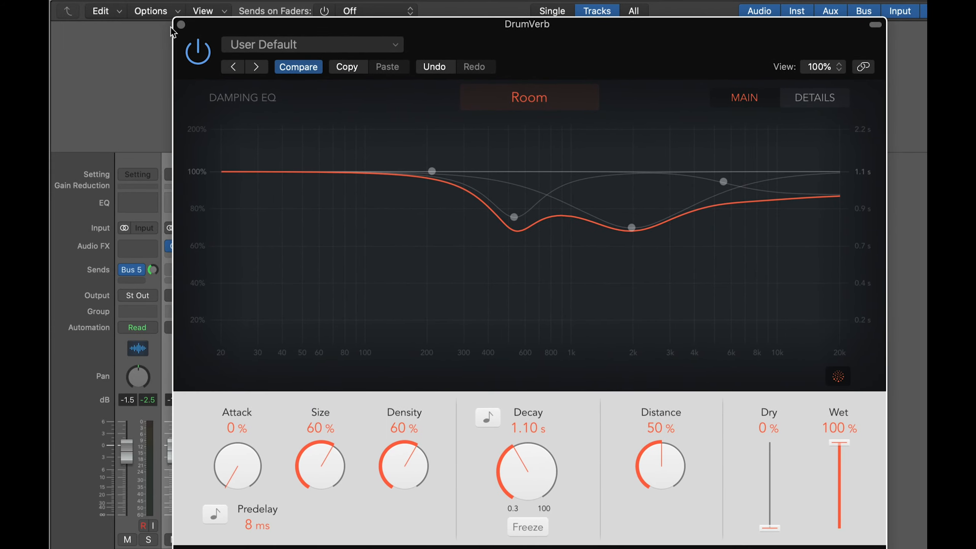
{"action": "left_click", "coordinate": [182, 25]}
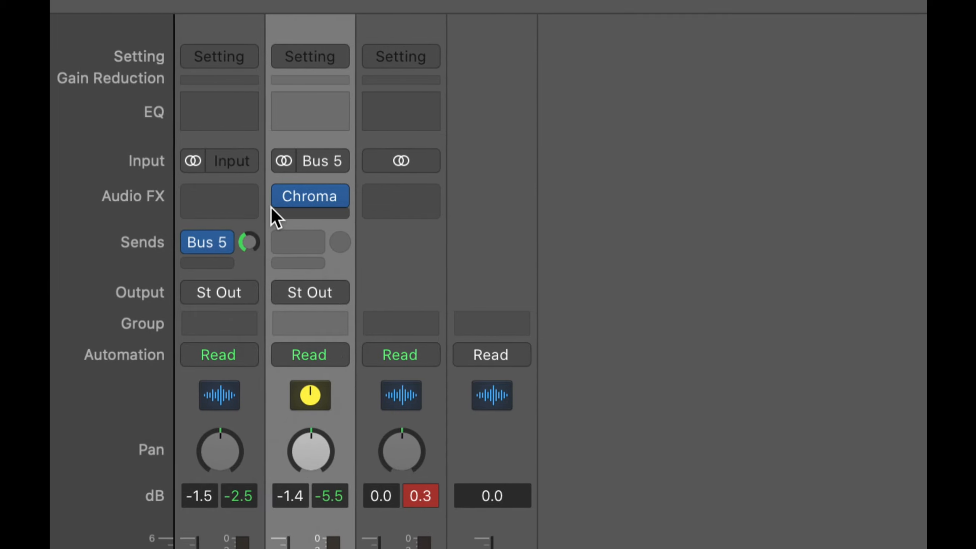
Insert AutoFilter below ChromaVerb on the DrumVerb channel, with its dry signal at 0%.
{"action": "left_click", "coordinate": [281, 214]}
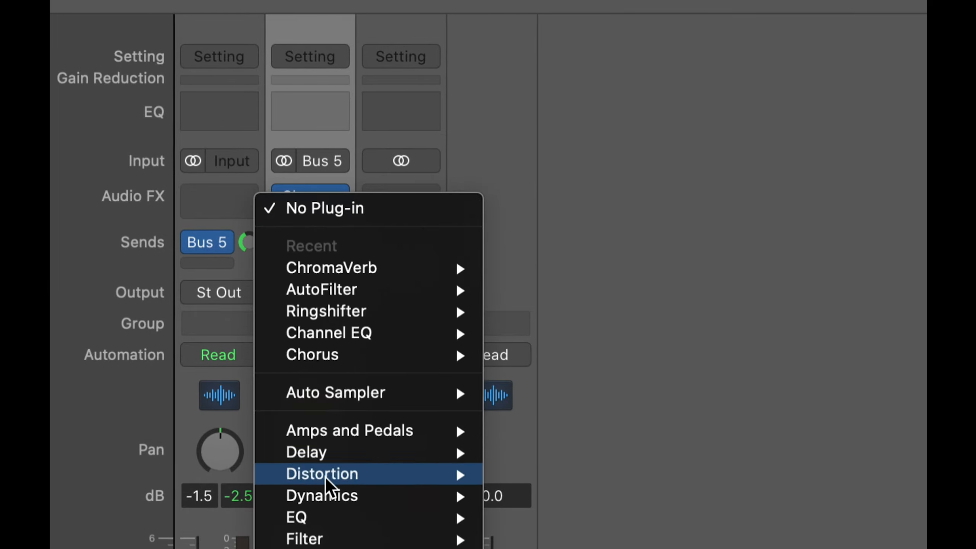
{"action": "mouse_move", "coordinate": [341, 290]}
{"action": "left_click", "coordinate": [519, 289]}
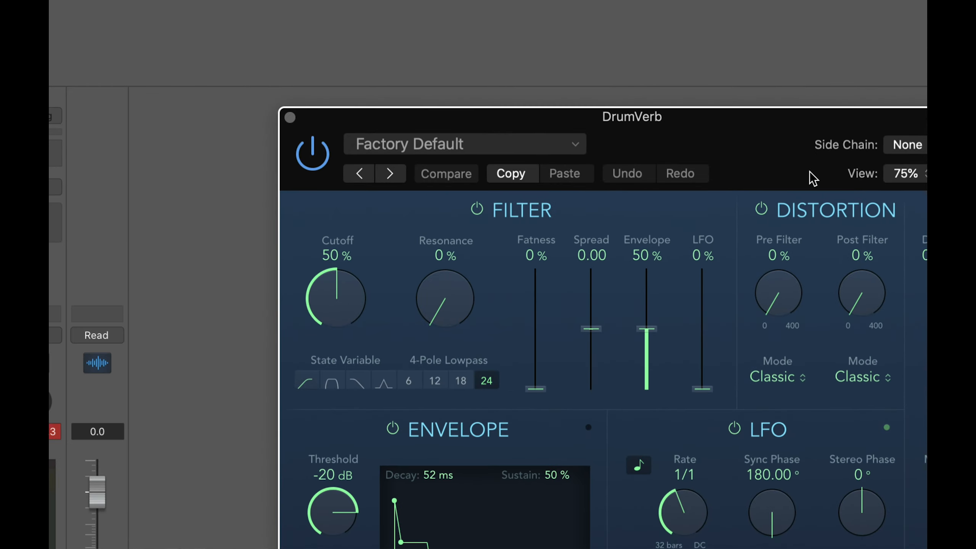
{"action": "left_click_drag", "start_coordinate": [710, 129], "coordinate": [572, 22]}
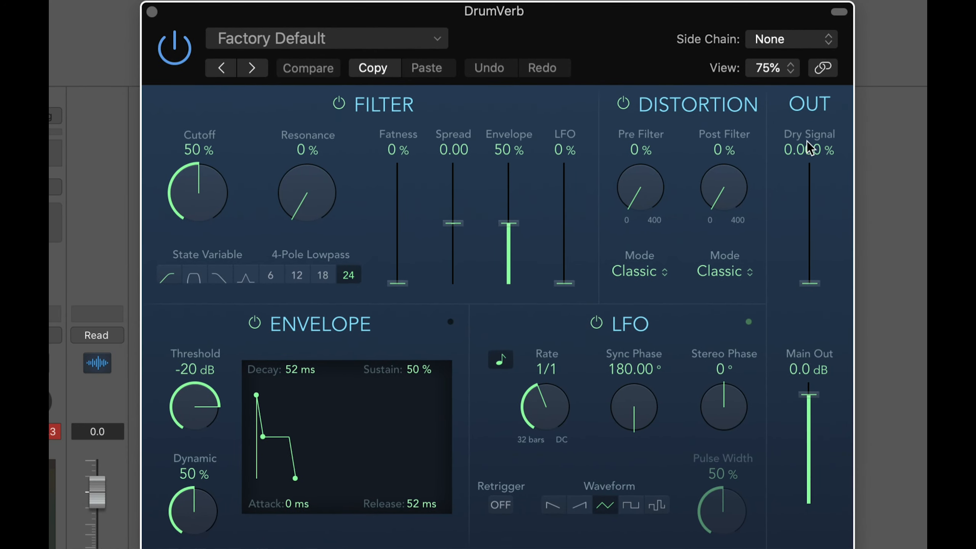
{"action": "left_click_drag", "start_coordinate": [810, 285], "coordinate": [813, 310]}
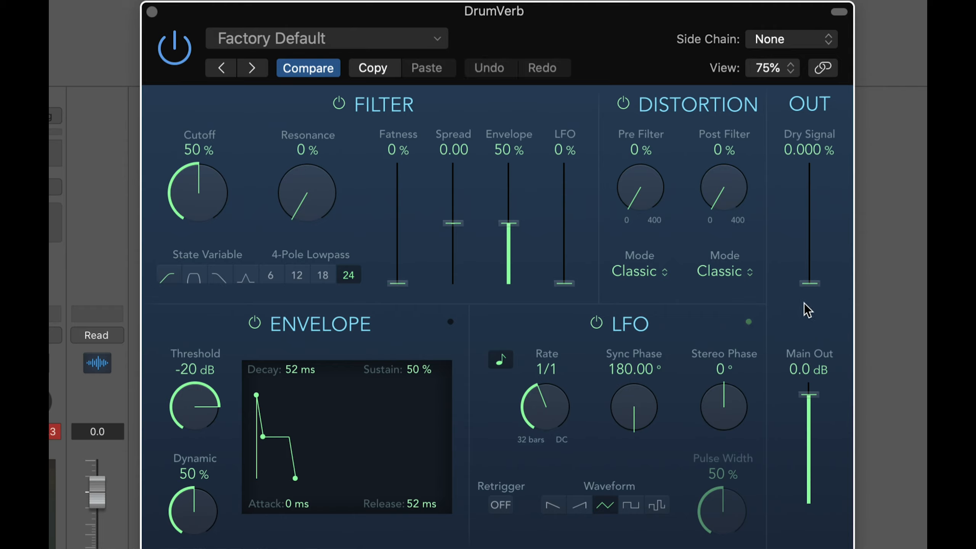
{"action": "left_click", "coordinate": [152, 12]}
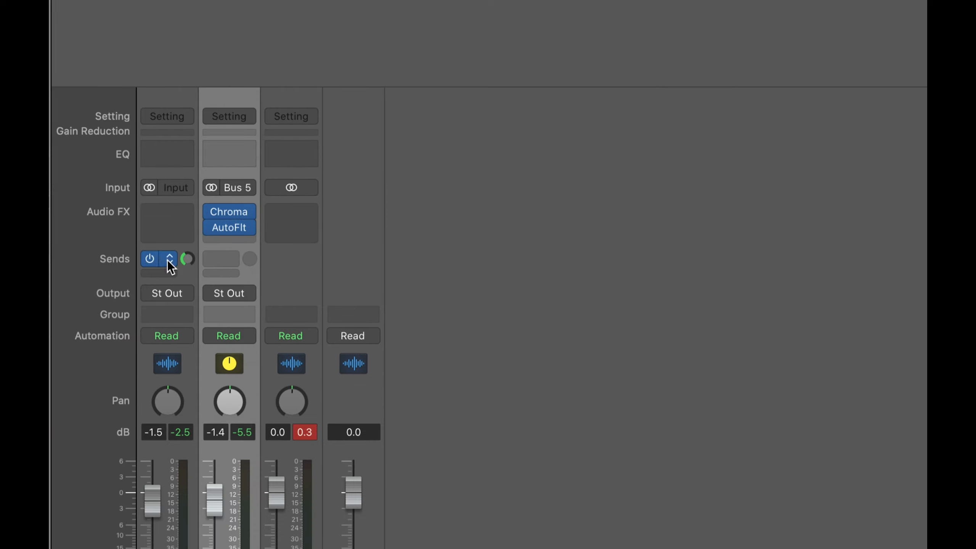
Create four new audio tracks by duplicating the drum loop track with its Bus 5 send.
{"action": "mouse_move", "coordinate": [253, 215]}
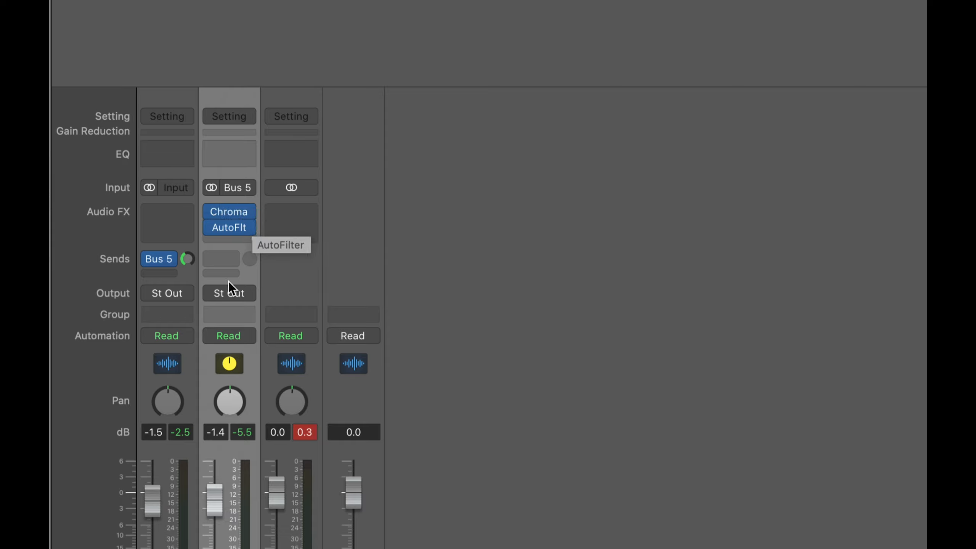
{"action": "left_click", "coordinate": [180, 371]}
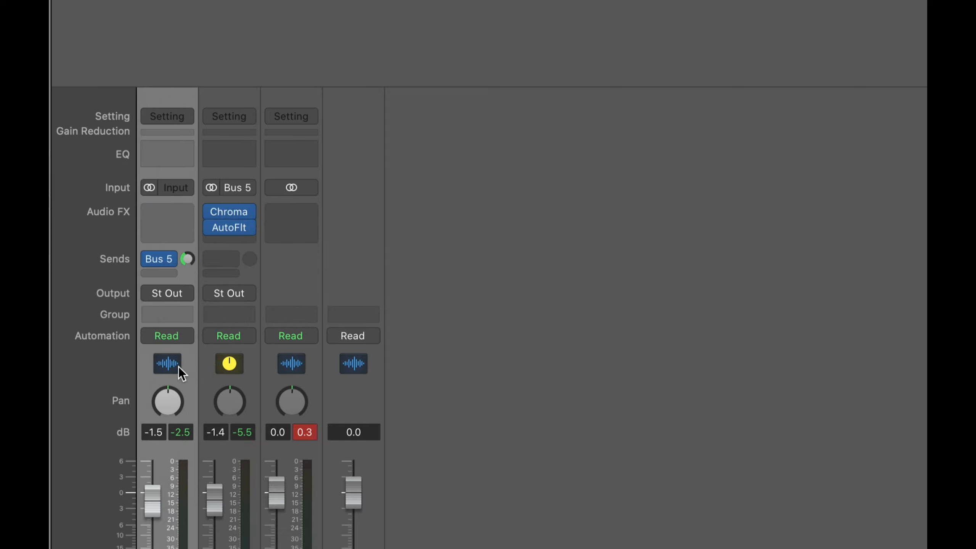
{"action": "key", "text": "super+d"}
{"action": "key", "text": "super+d"}
{"action": "key", "text": "super+d"}
{"action": "key", "text": "super+d"}
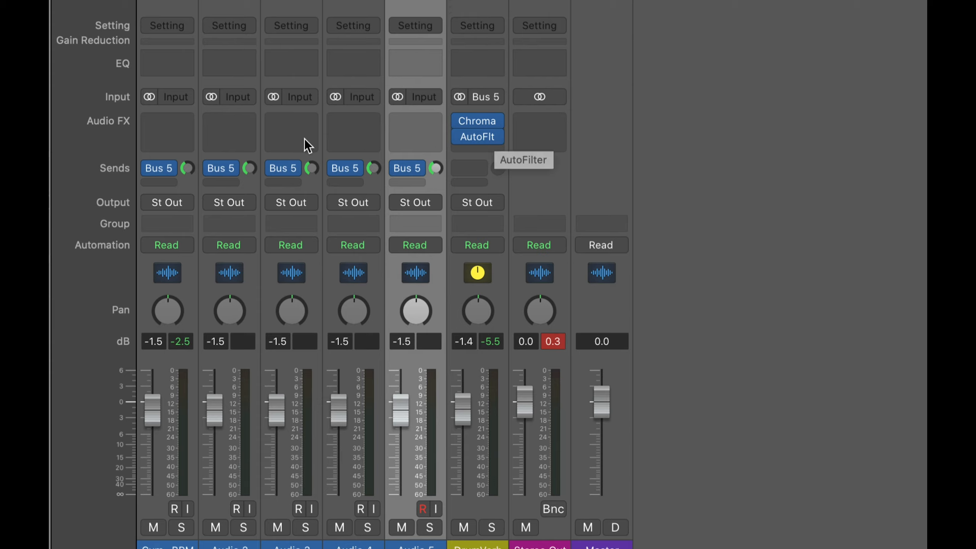
Vary the Bus 5 send levels on the Audio 2 to Audio 5 channels individually, with Audio 4 at about -6.7.
{"action": "left_click_drag", "start_coordinate": [251, 167], "coordinate": [250, 151]}
{"action": "left_click_drag", "start_coordinate": [312, 168], "coordinate": [312, 153]}
{"action": "left_click_drag", "start_coordinate": [374, 168], "coordinate": [371, 158]}
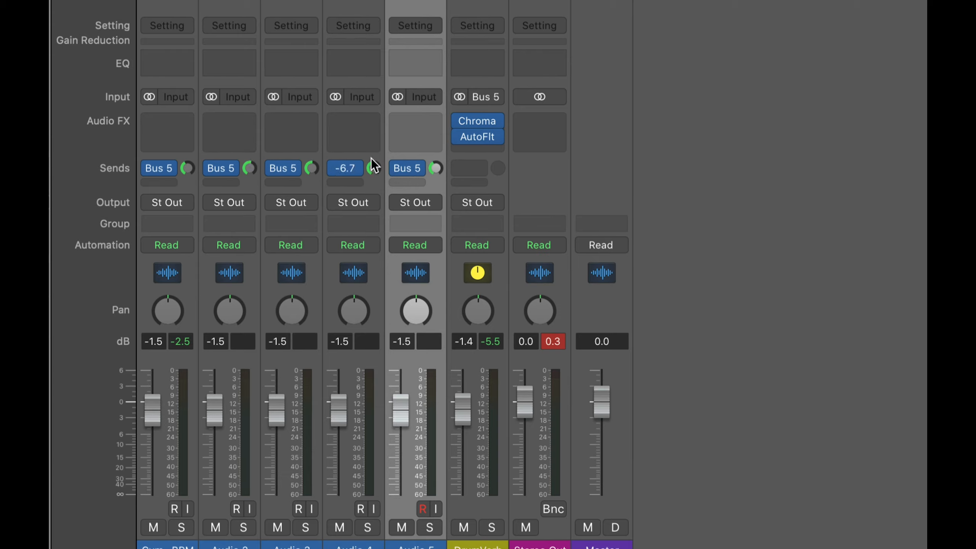
{"action": "left_click_drag", "start_coordinate": [438, 168], "coordinate": [441, 139]}
Select all five audio channels and lower their Bus 5 send levels together.
{"action": "left_click", "coordinate": [187, 187], "text": "shift"}
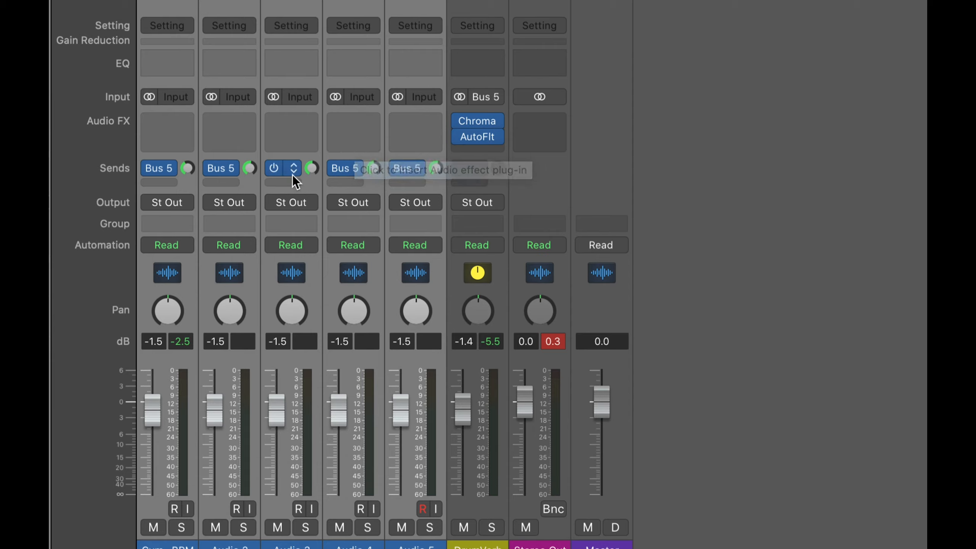
{"action": "left_click_drag", "start_coordinate": [310, 169], "coordinate": [311, 195]}
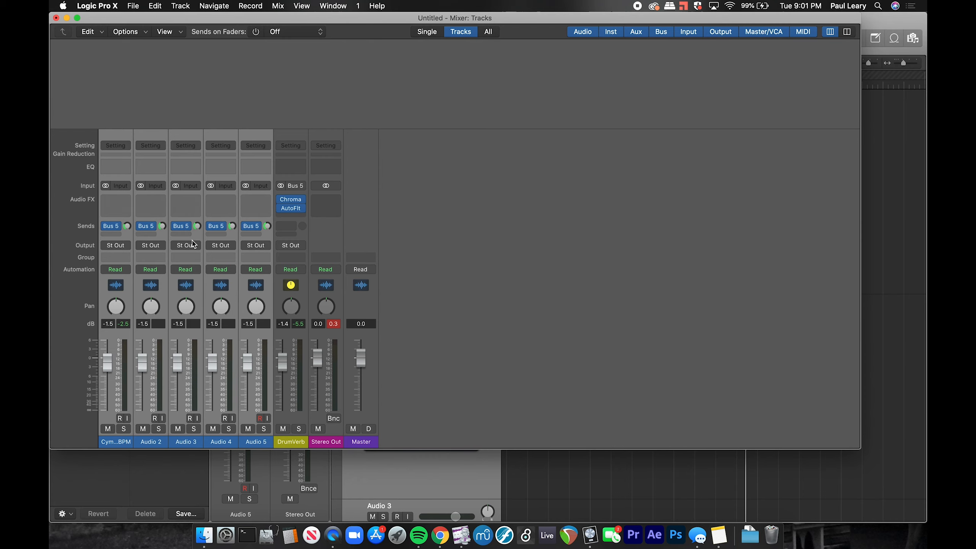
Switch to the buses_sends presentation in Google Slides, present it from slide 10 and advance to the six-channel routing diagram.
{"action": "key", "text": "super+Tab"}
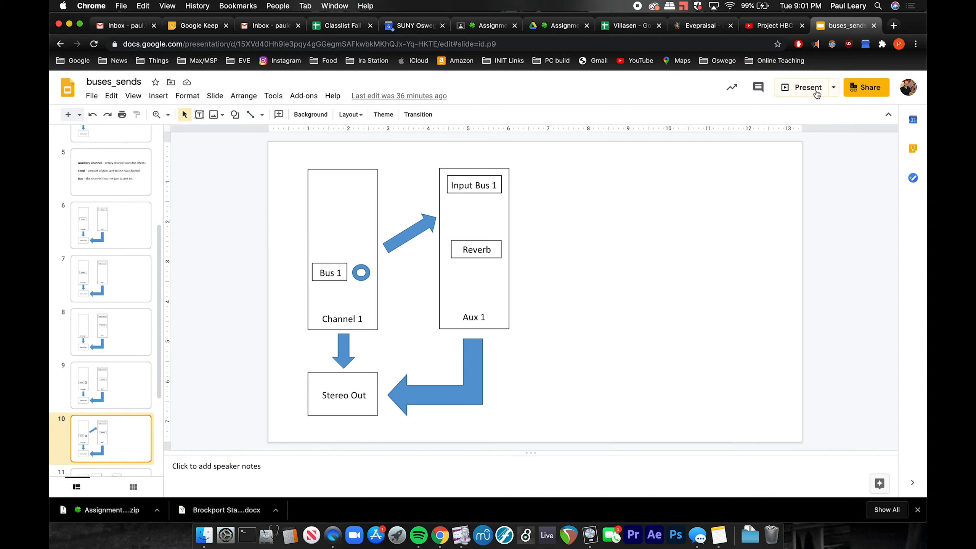
{"action": "left_click", "coordinate": [803, 87]}
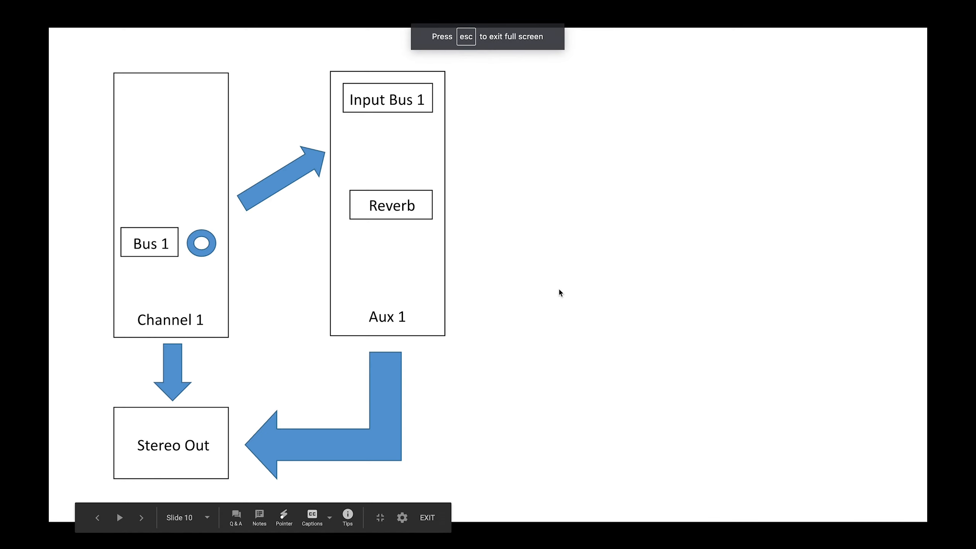
{"action": "key", "text": "Right"}
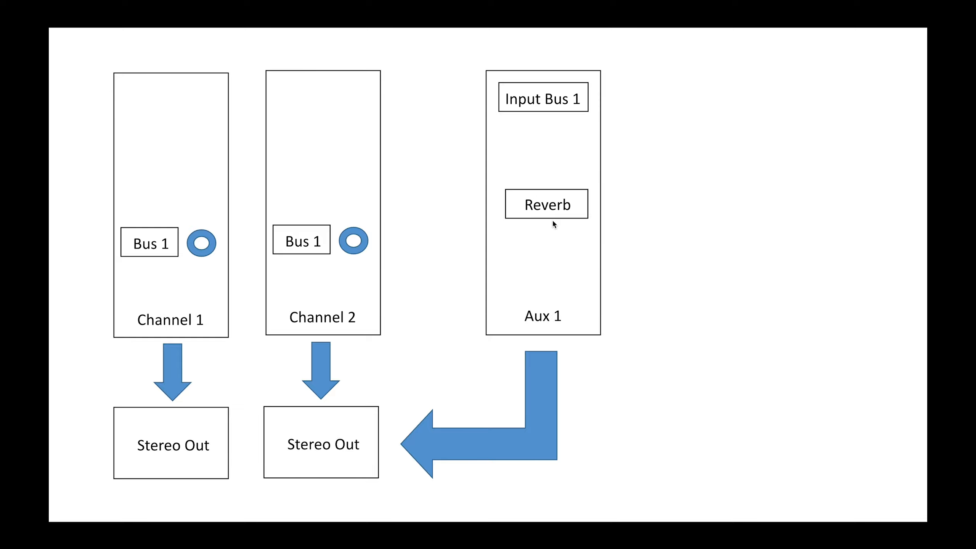
{"action": "left_click", "coordinate": [401, 242]}
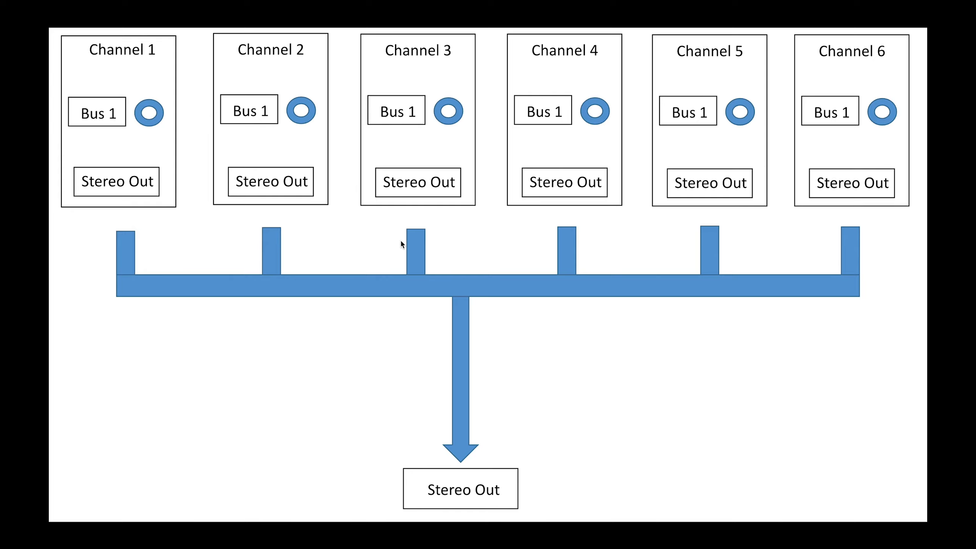